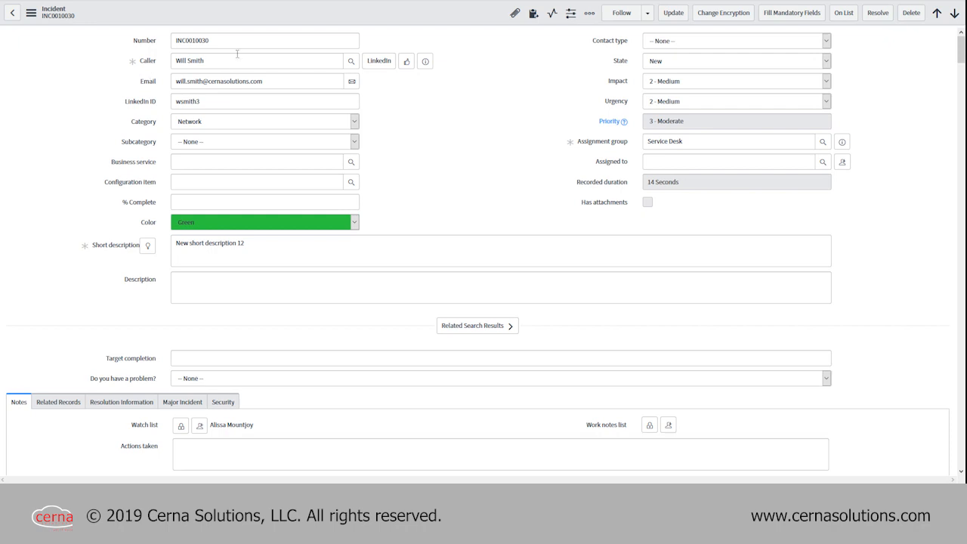
# Step: Examine the incident's LinkedIn button and LinkedIn ID, and check the LinkedIn ID field's hint and column name on the caller's user record
pyautogui.click(379, 62)
pyautogui.moveTo(220, 99); pyautogui.dragTo(139, 103)
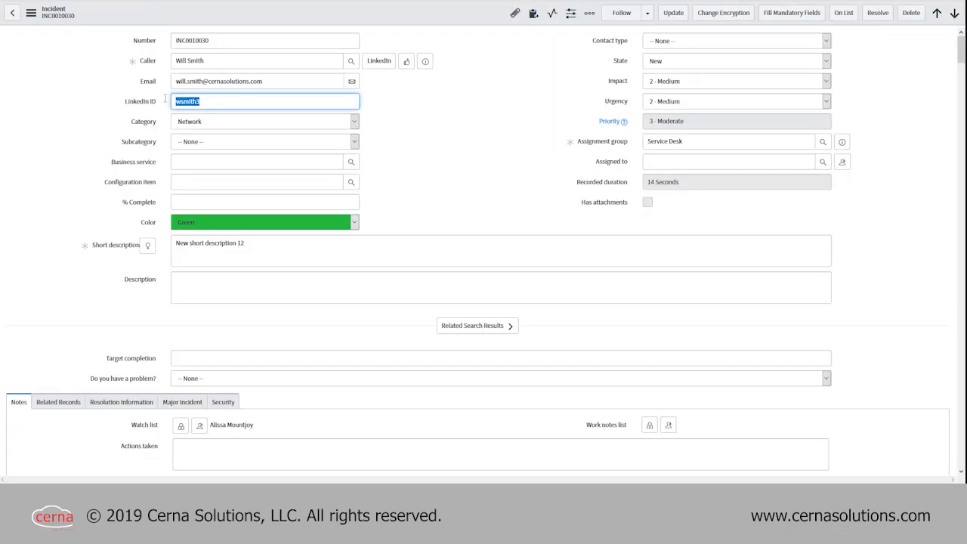
pyautogui.click(227, 60)
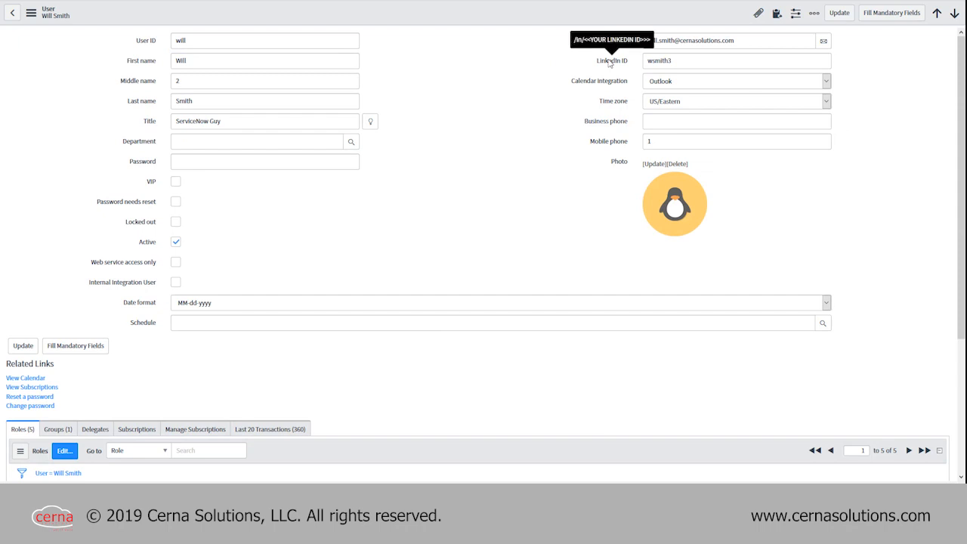
pyautogui.rightClick(610, 63)
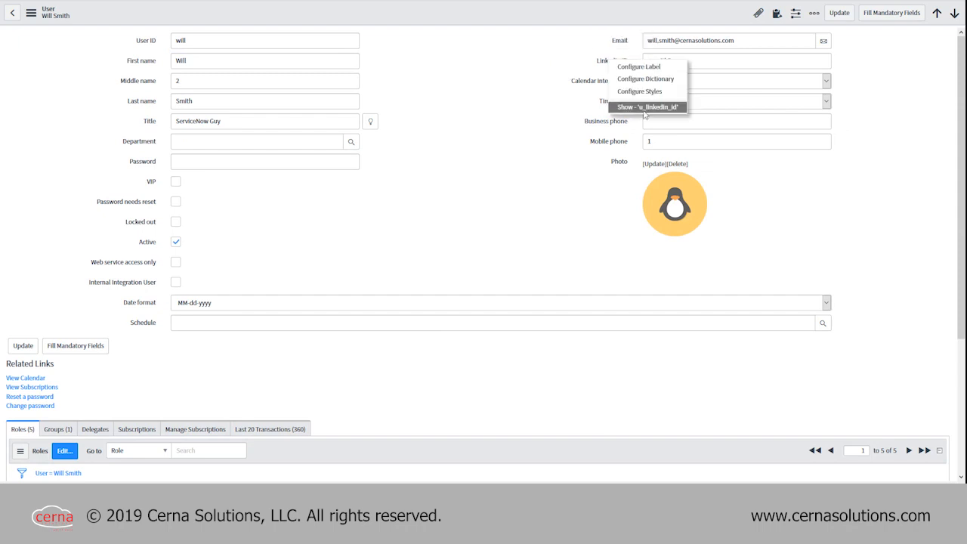
pyautogui.click(568, 97)
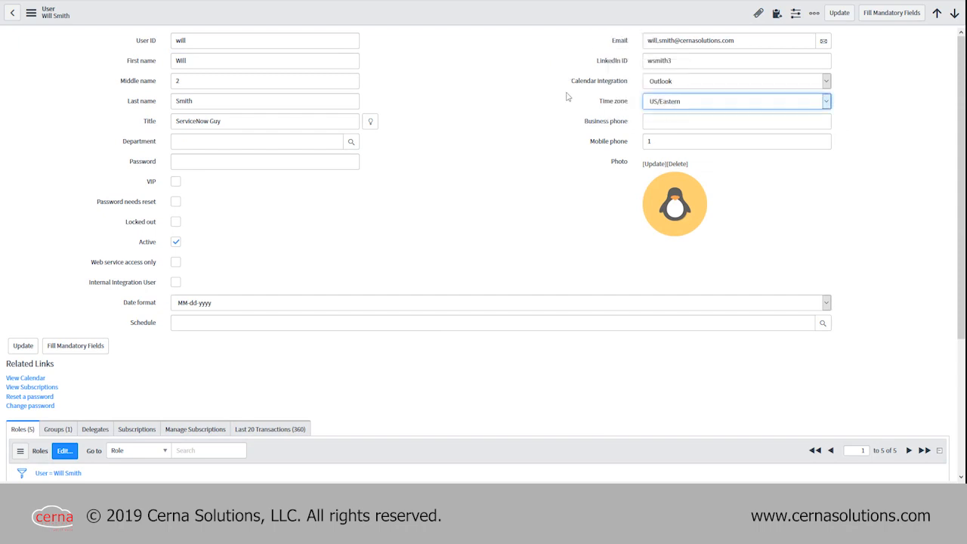
pyautogui.hotkey('shift', 'Tab')
pyautogui.hotkey('shift', 'Tab')
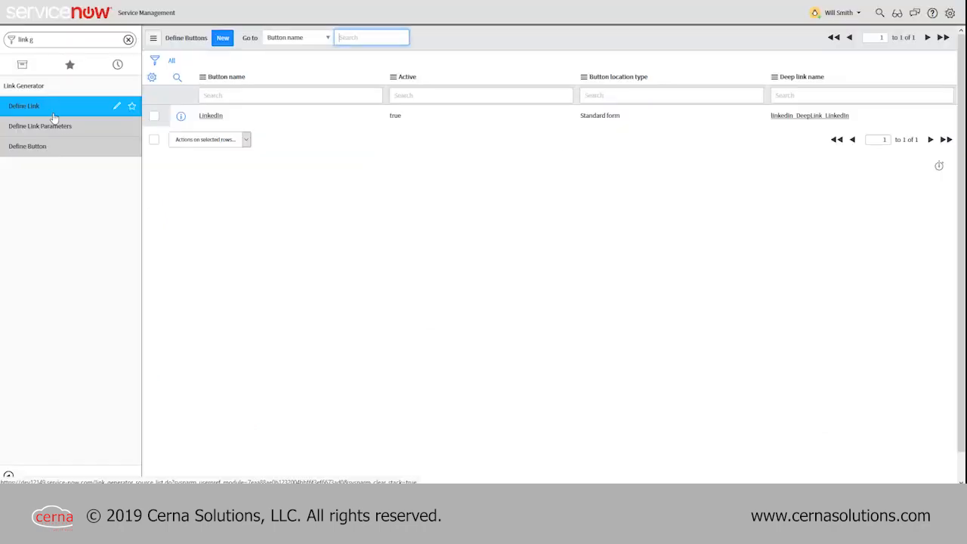
pyautogui.click(50, 110)
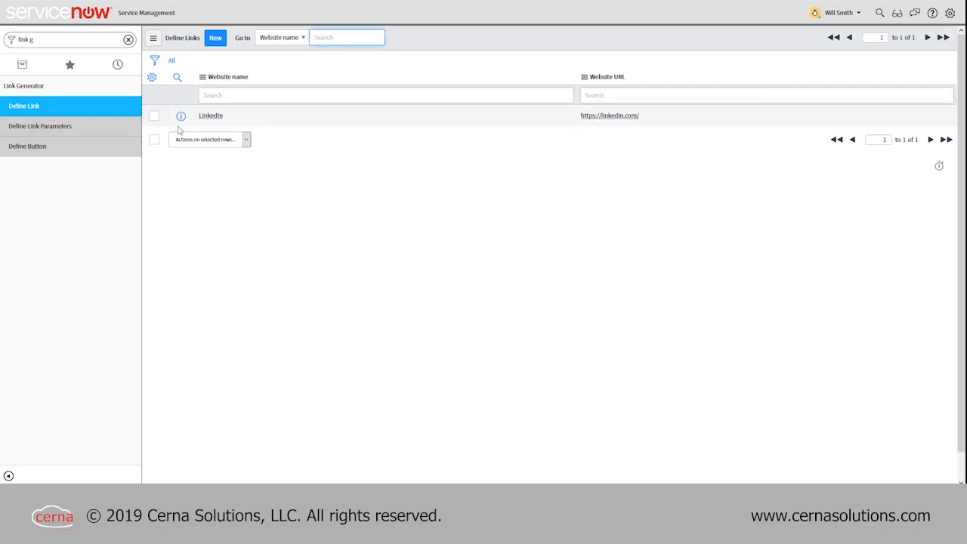
pyautogui.click(216, 41)
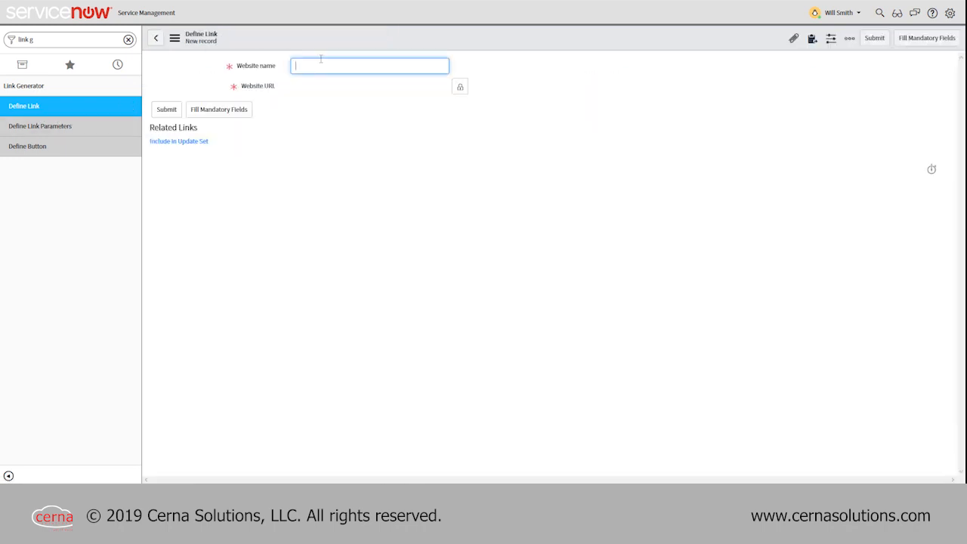
pyautogui.write('Google')
pyautogui.click(460, 88)
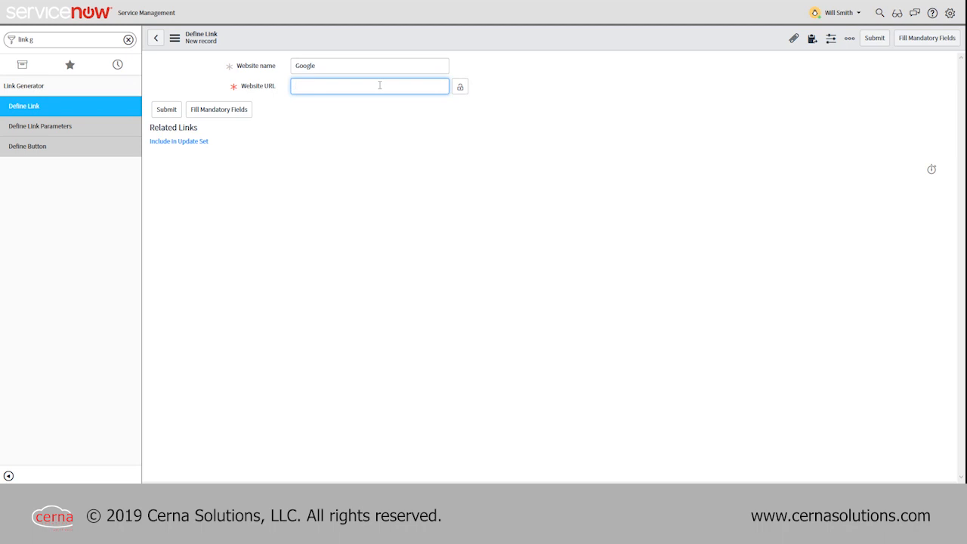
pyautogui.write('www.google.com')
pyautogui.press('Tab')
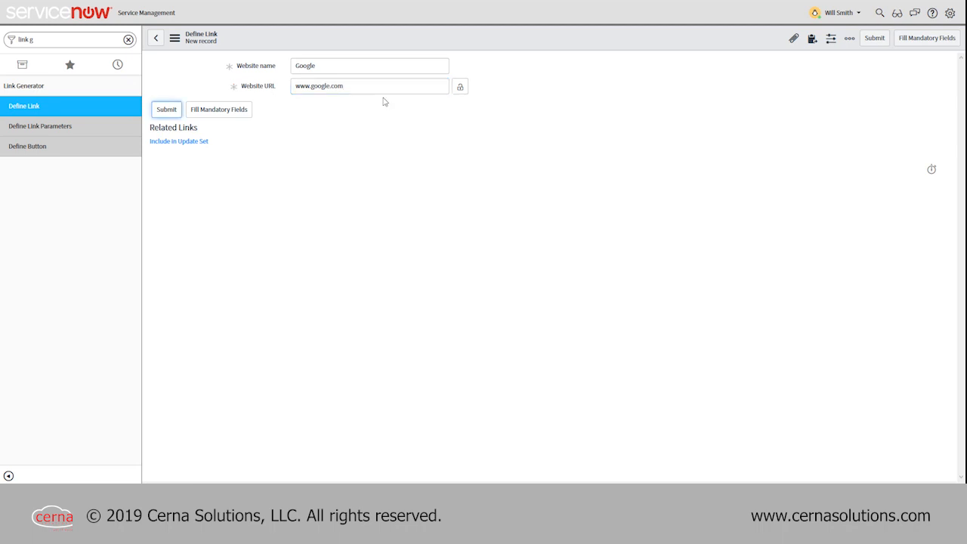
pyautogui.rightClick(552, 40)
pyautogui.click(567, 43)
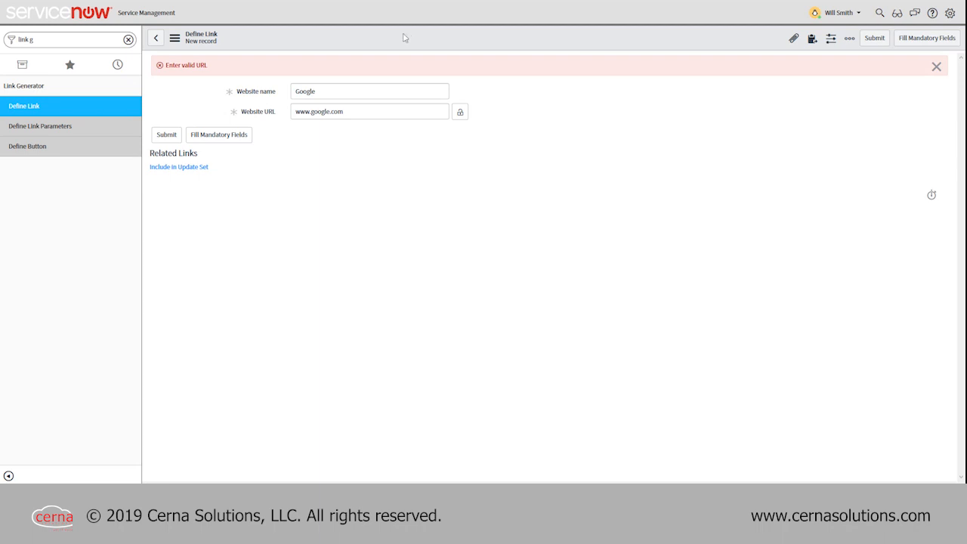
pyautogui.click(380, 110)
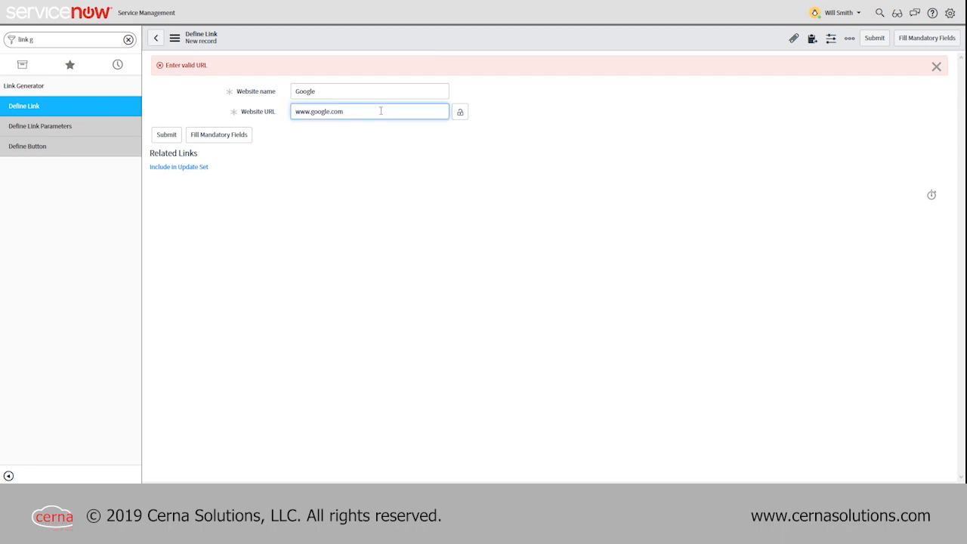
pyautogui.write('https://')
# Step: Open the Define Link table's client scripts, discarding the unsaved record, and activate and update the Adjust URL script
pyautogui.rightClick(428, 33)
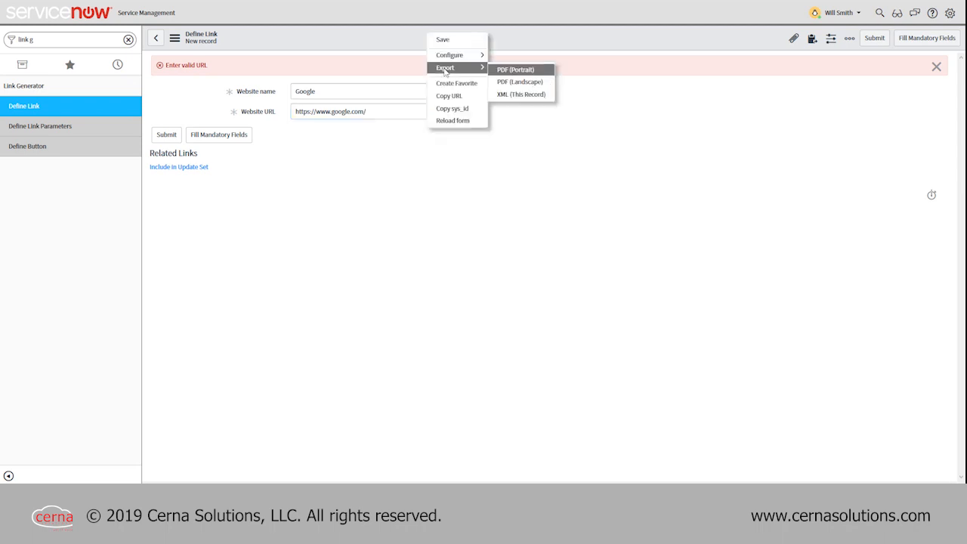
pyautogui.moveTo(450, 56)
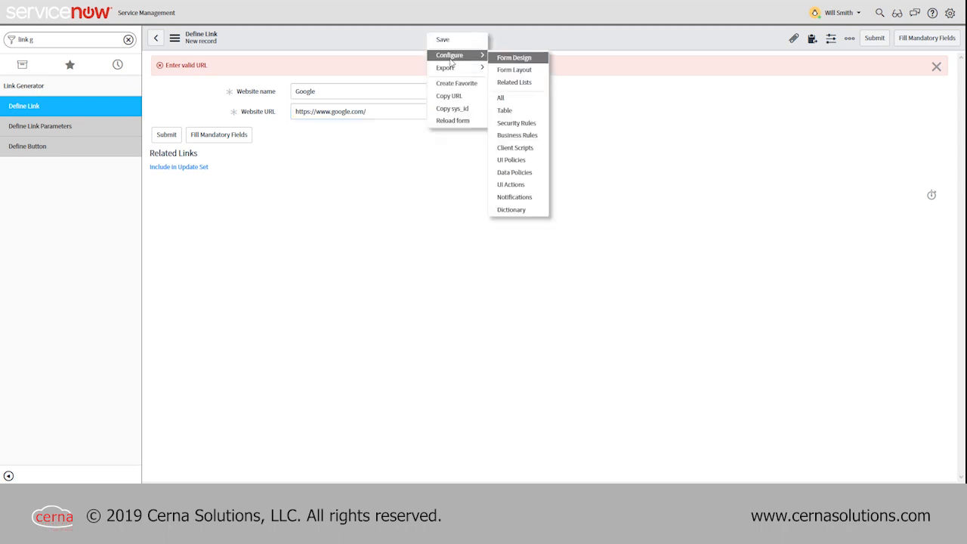
pyautogui.click(520, 149)
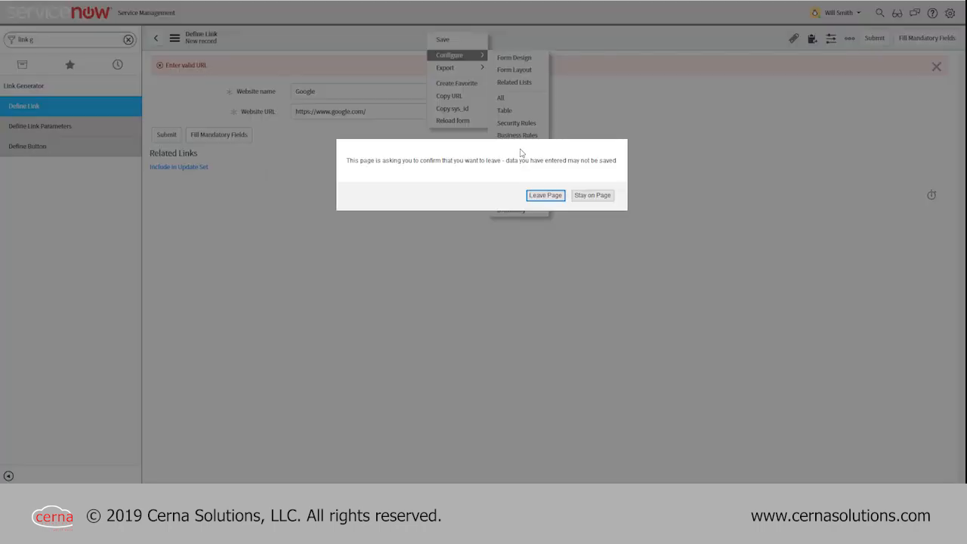
pyautogui.click(544, 196)
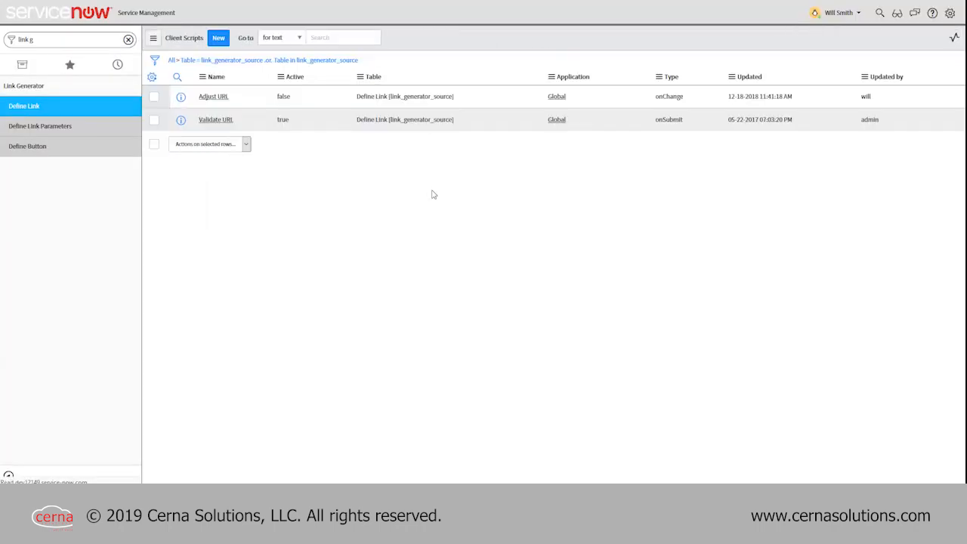
pyautogui.click(213, 97)
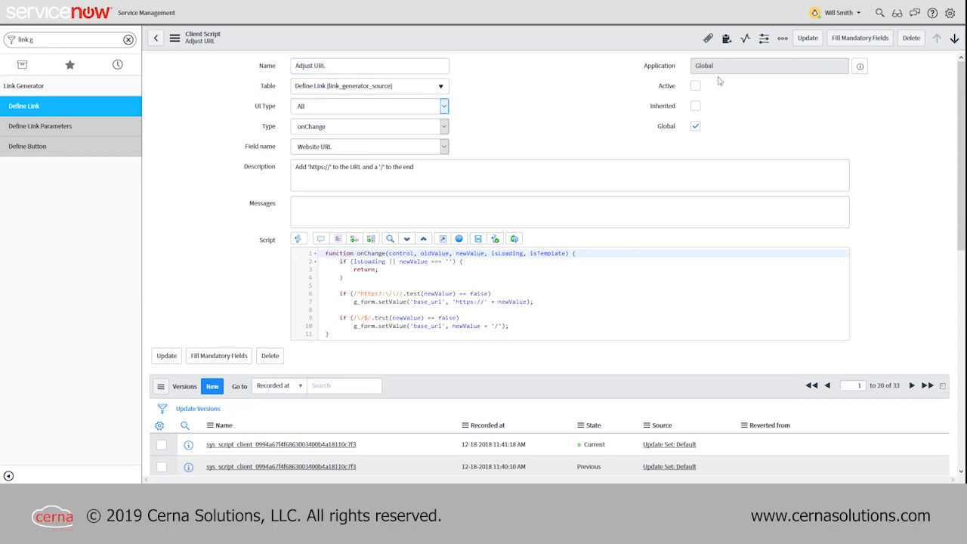
pyautogui.click(694, 86)
pyautogui.click(807, 40)
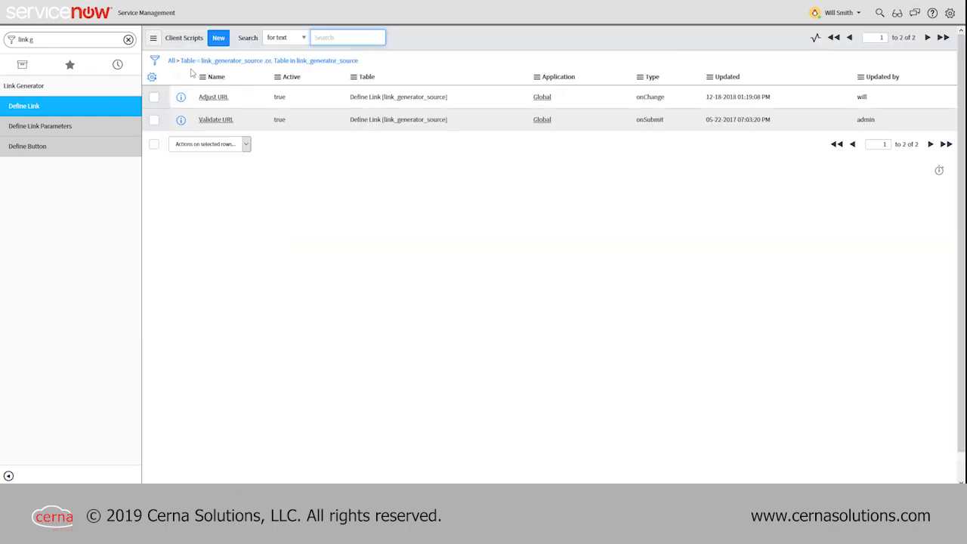
pyautogui.click(48, 109)
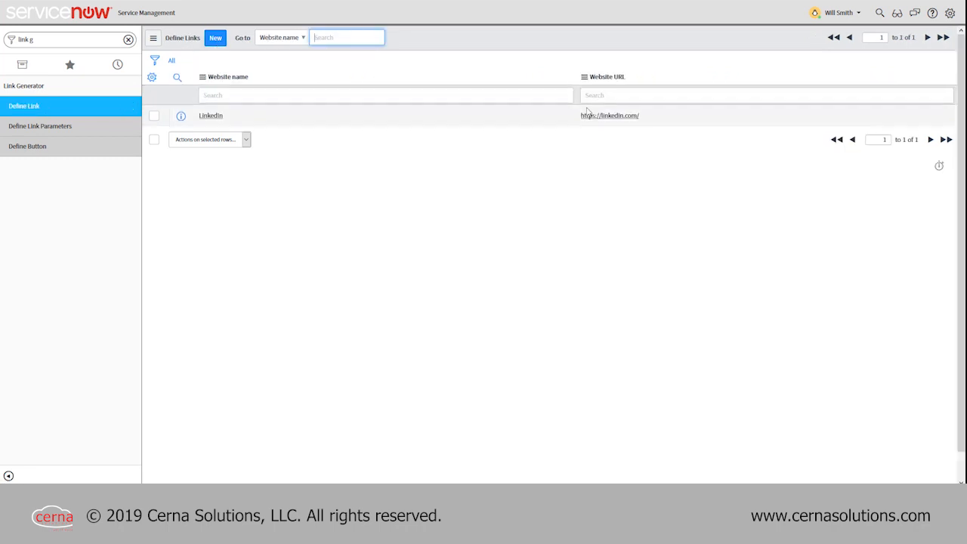
pyautogui.click(215, 42)
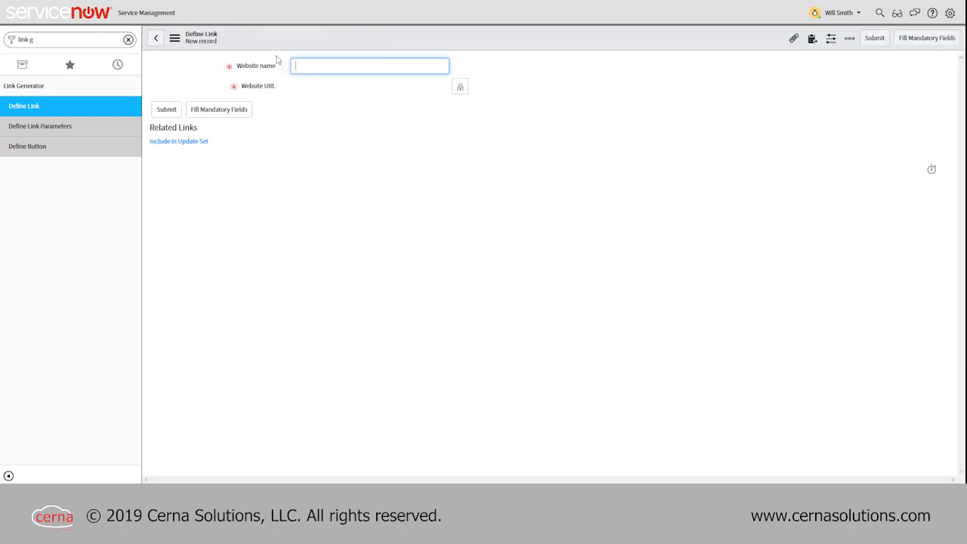
pyautogui.click(430, 89)
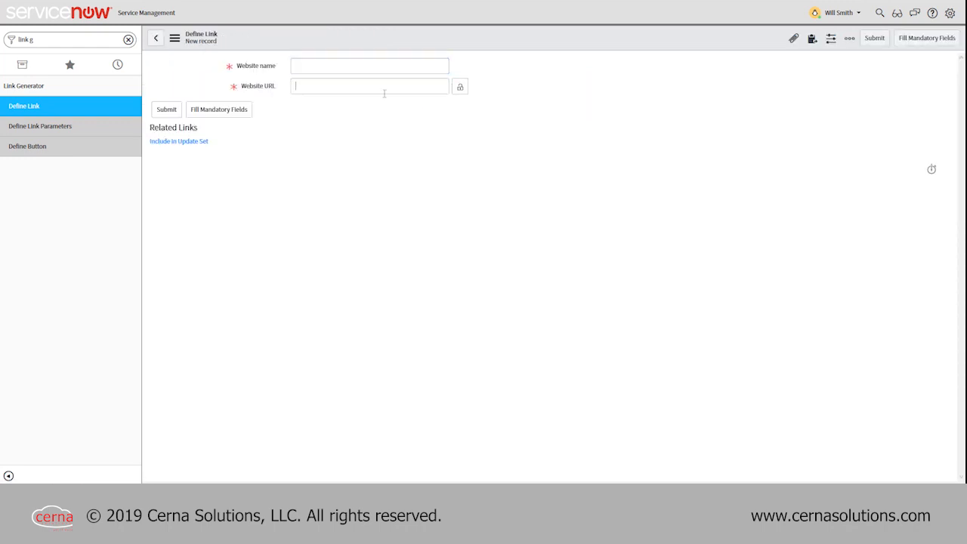
pyautogui.write('www.google.com')
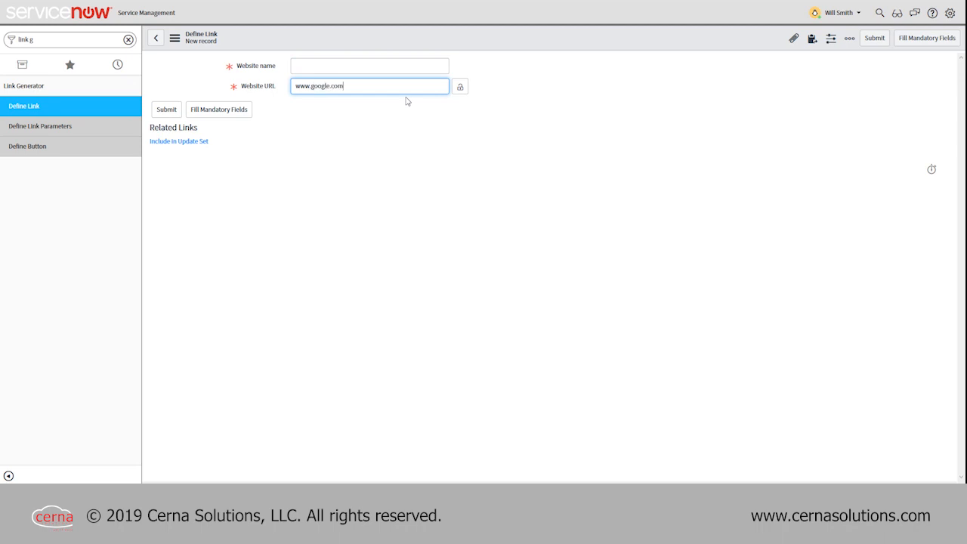
pyautogui.press('Tab')
pyautogui.moveTo(297, 86); pyautogui.dragTo(316, 86)
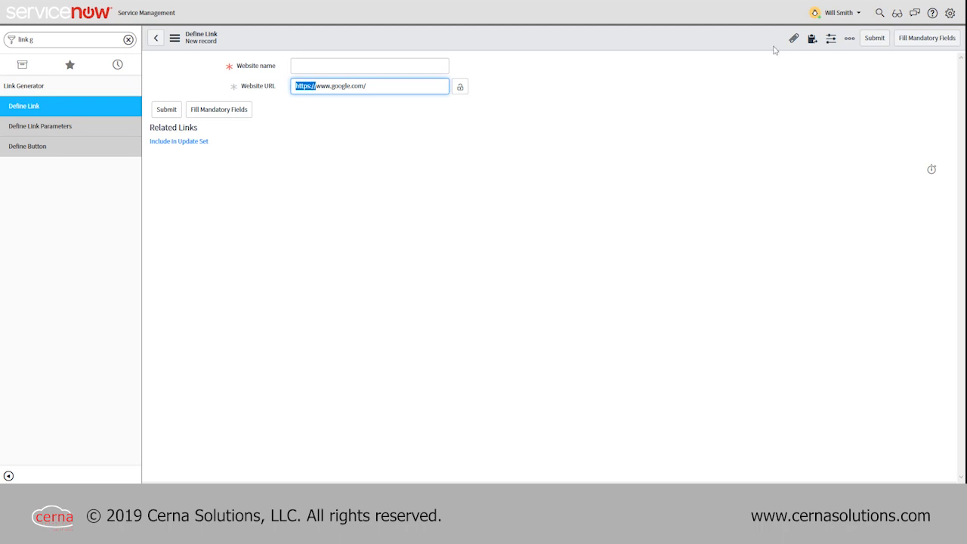
pyautogui.click(871, 41)
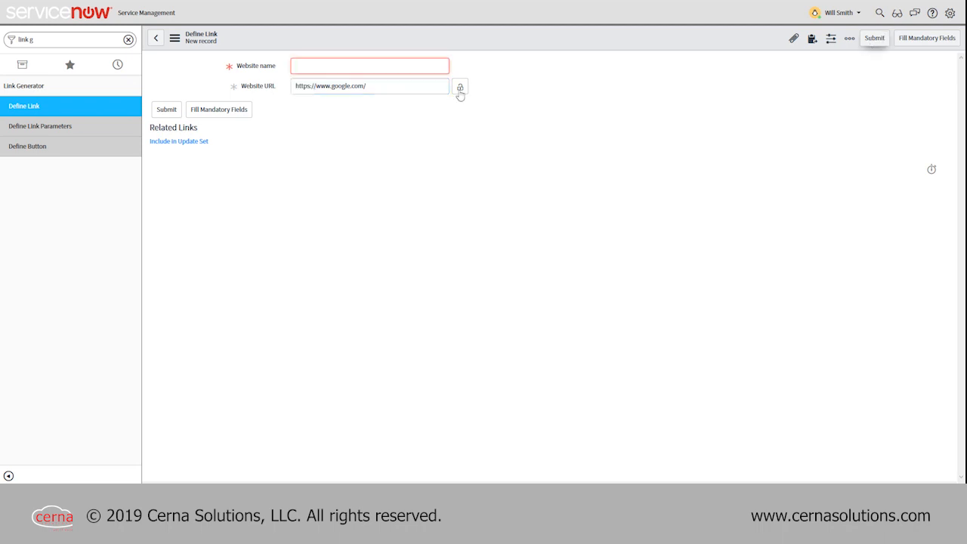
pyautogui.write('Google')
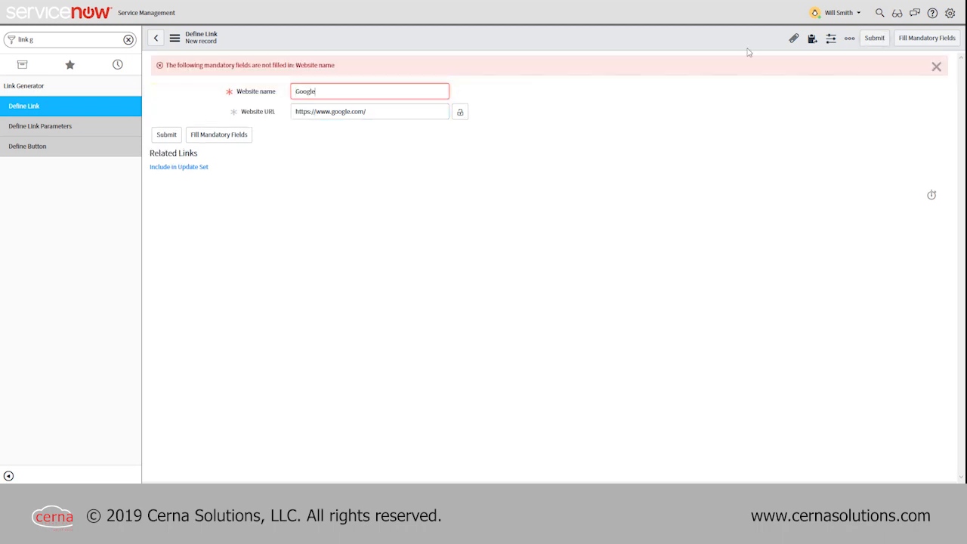
pyautogui.click(874, 38)
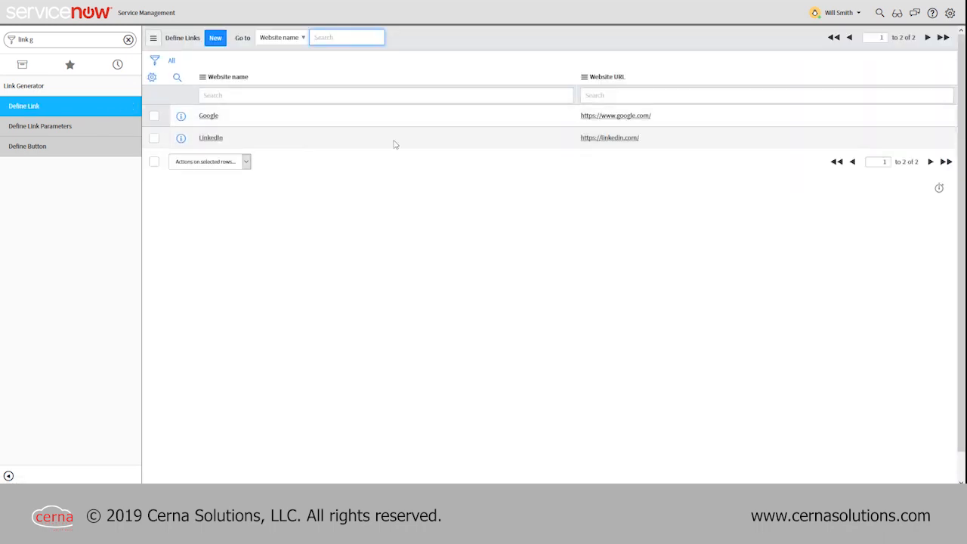
# Step: Review the LinkedIn link's website URL, and the website name and link type in the DeepLink_LinkedIn link parameters
pyautogui.moveTo(578, 138); pyautogui.dragTo(645, 139)
pyautogui.click(597, 145)
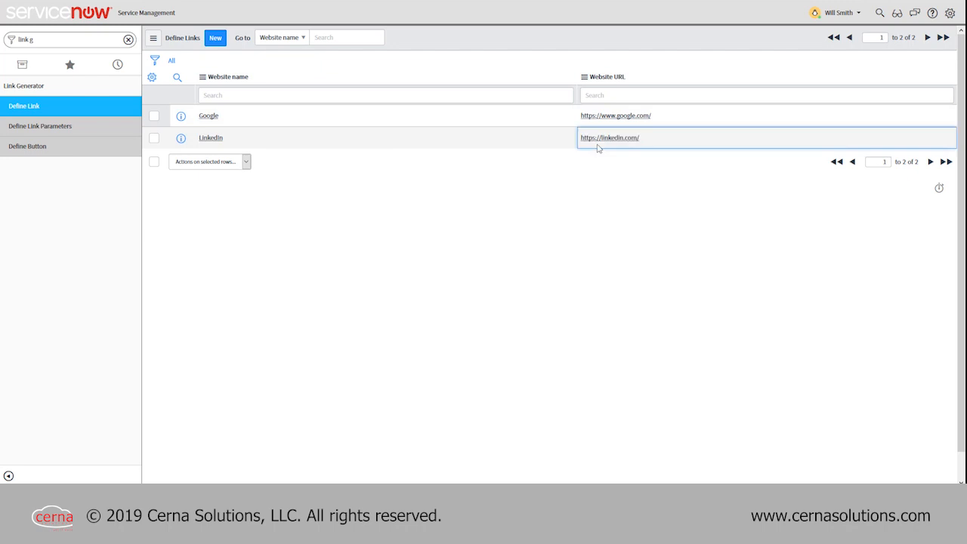
pyautogui.click(31, 133)
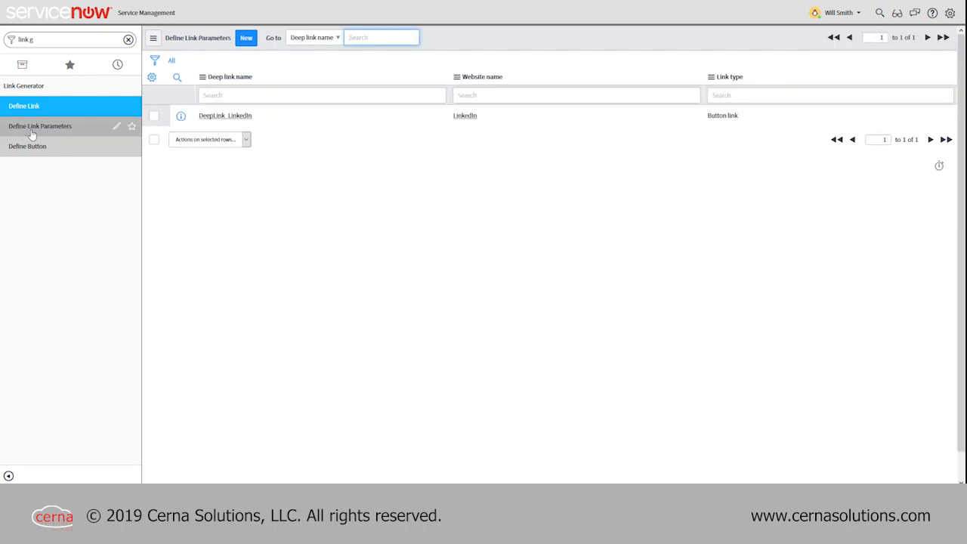
pyautogui.click(217, 119)
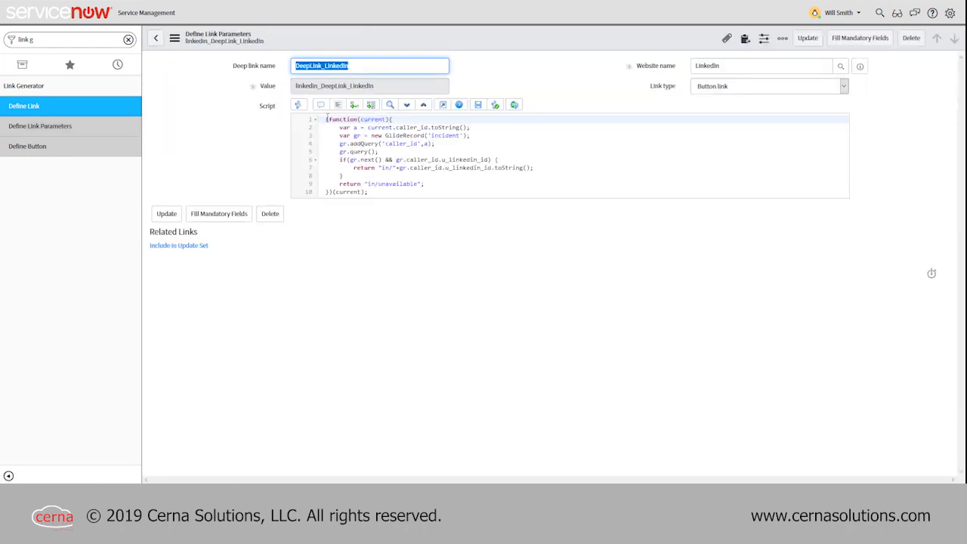
pyautogui.moveTo(746, 65); pyautogui.dragTo(682, 65)
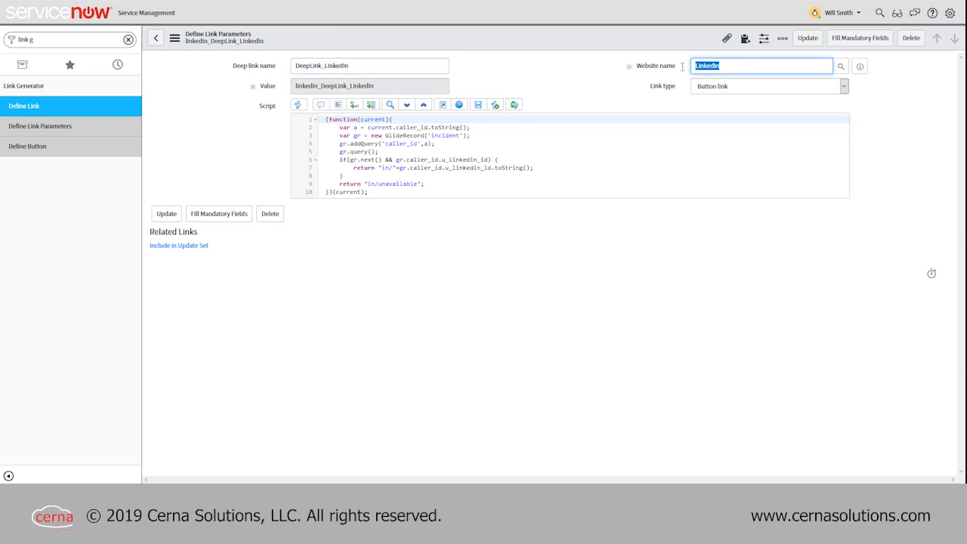
pyautogui.click(739, 66)
pyautogui.click(751, 89)
pyautogui.click(637, 90)
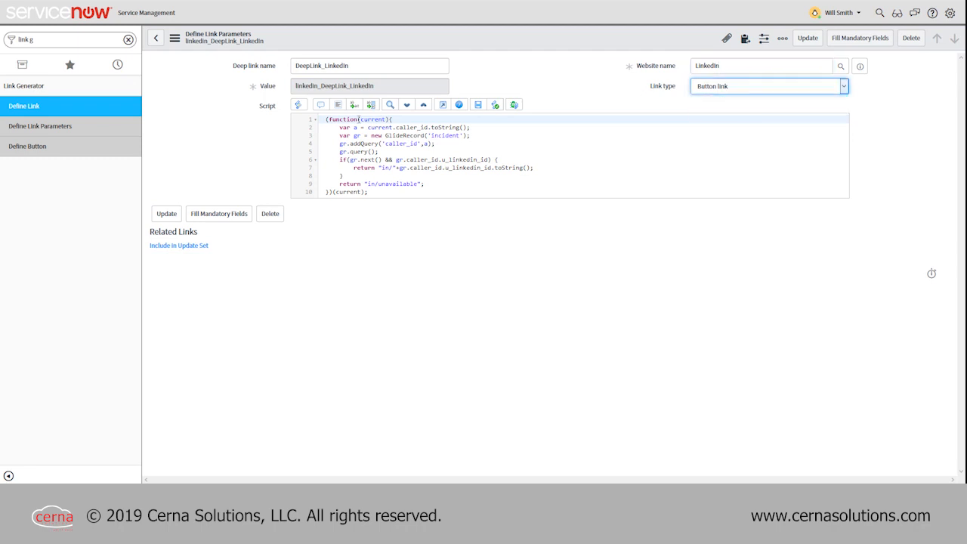
# Step: Examine the DeepLink_LinkedIn script, including the caller's LinkedIn ID check, the returned profile path and the fallback path
pyautogui.click(331, 130)
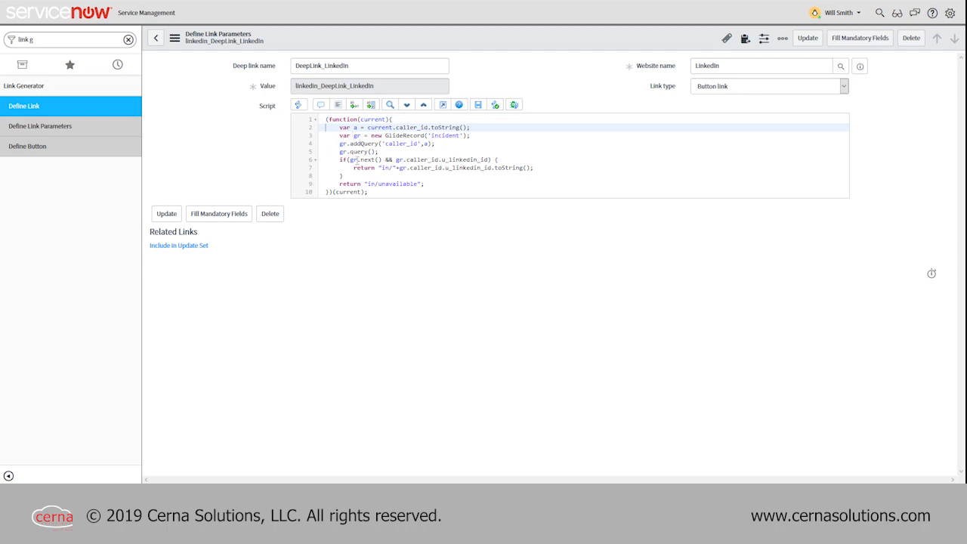
pyautogui.moveTo(357, 160); pyautogui.dragTo(414, 160)
pyautogui.click(417, 167)
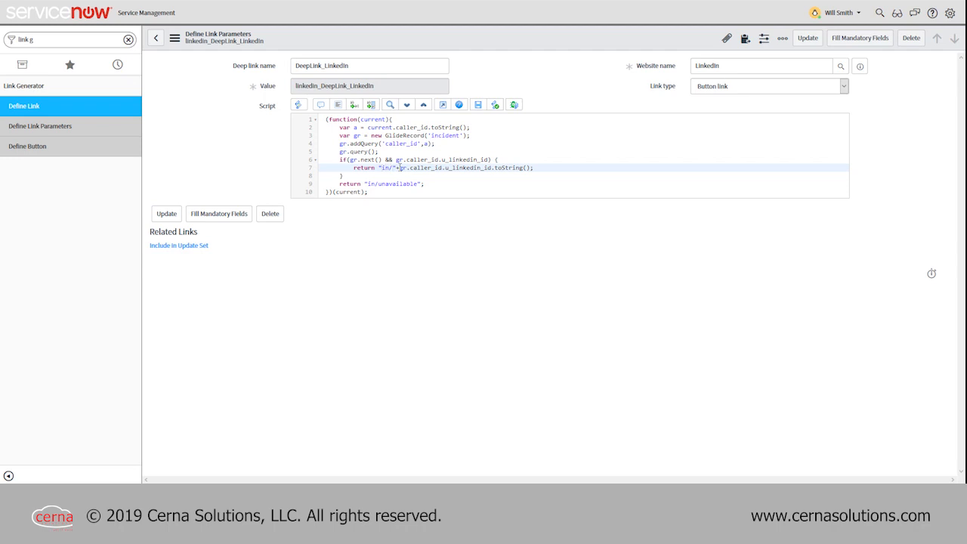
pyautogui.moveTo(368, 184); pyautogui.dragTo(386, 185)
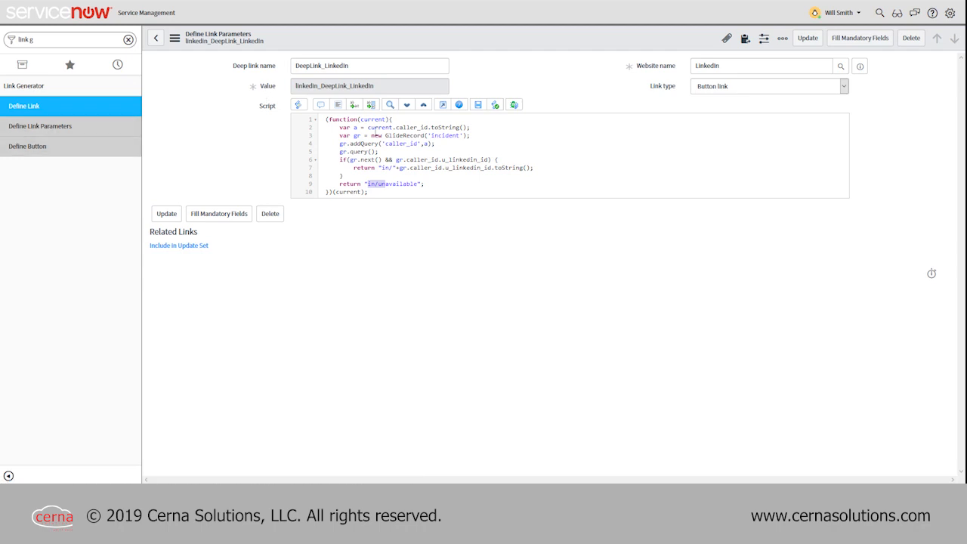
# Step: Open the LinkedIn button definition to review its location, form and deep link settings
pyautogui.click(38, 149)
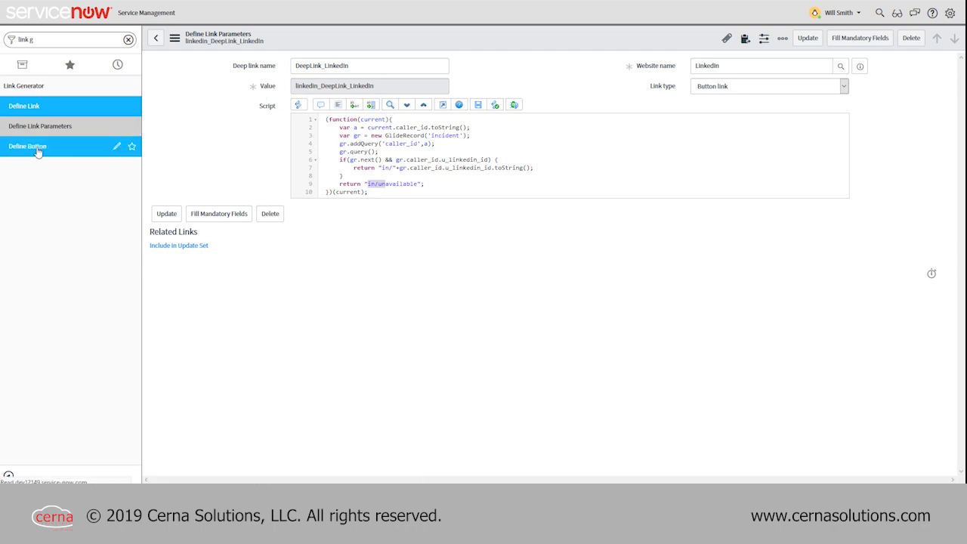
pyautogui.click(209, 119)
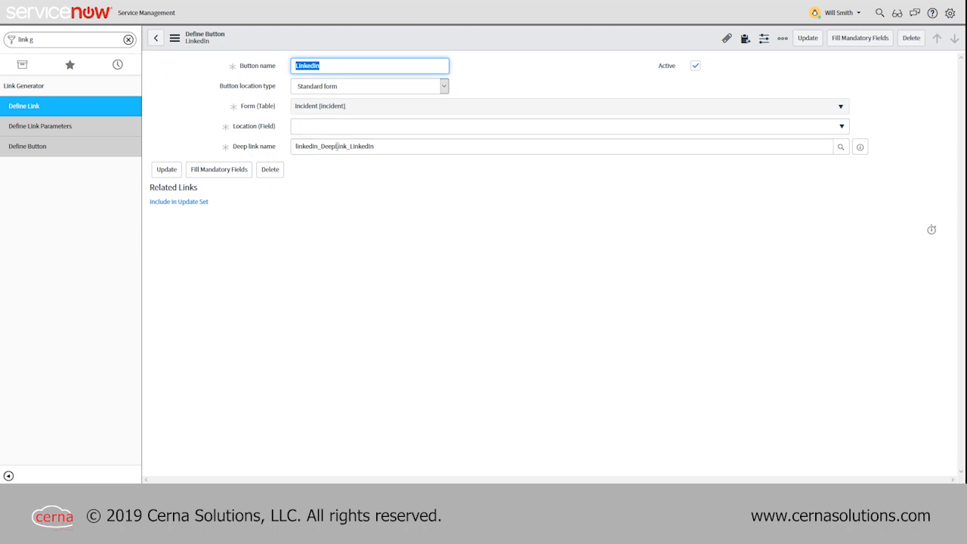
# Step: Check the LinkedIn button's deep link name, and open the current caller's LinkedIn profile from the incident
pyautogui.click(337, 148)
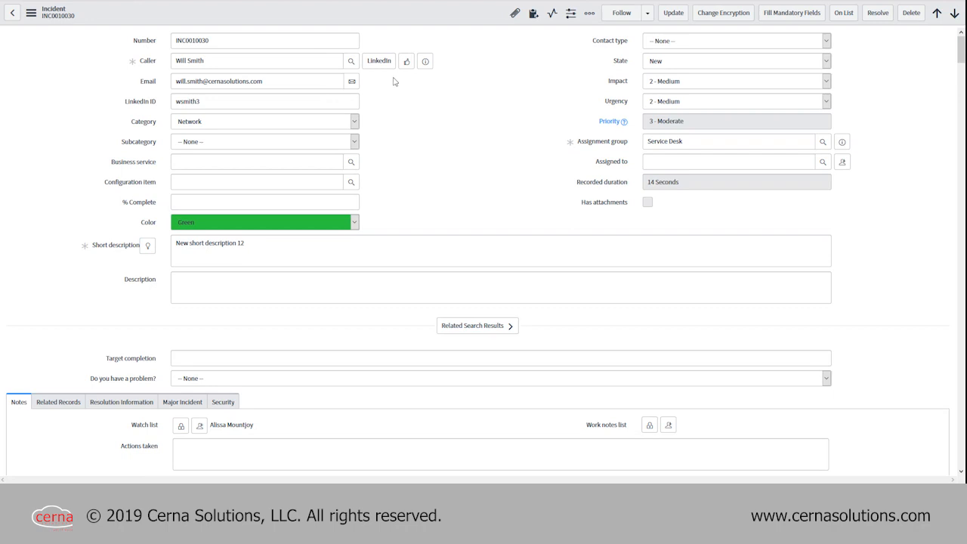
pyautogui.click(382, 68)
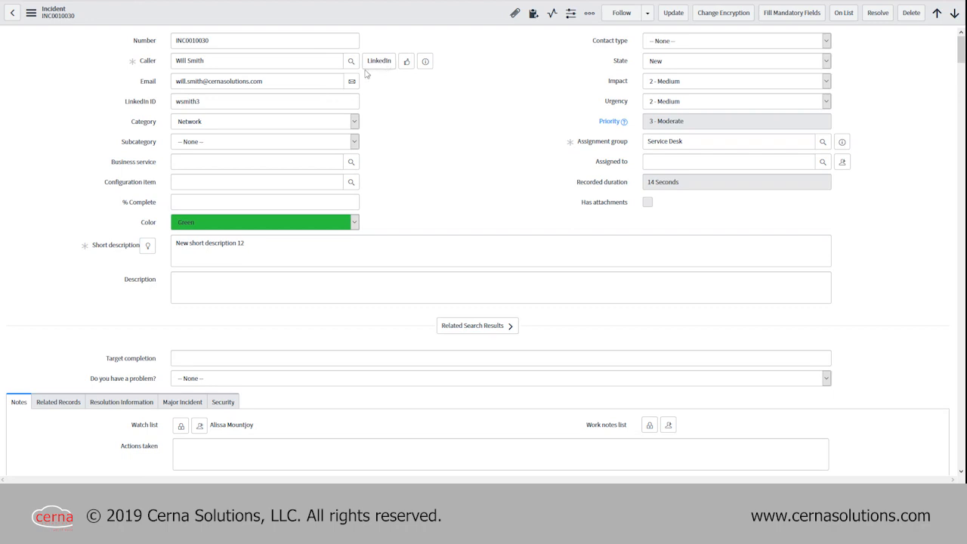
# Step: Replace the incident's caller with another user by entering the caller's name, and check the new caller's LinkedIn ID
pyautogui.tripleClick(223, 61)
pyautogui.write('abel')
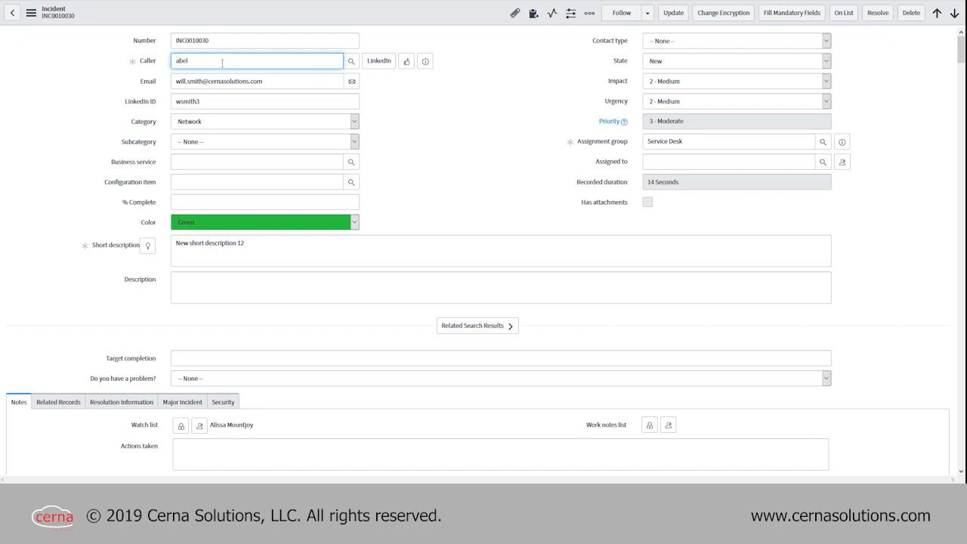
pyautogui.click(223, 82)
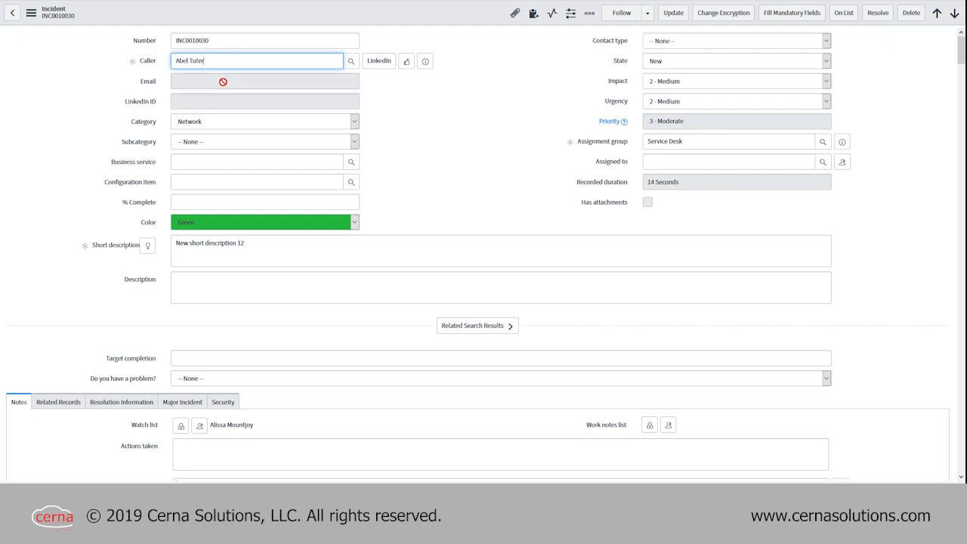
pyautogui.doubleClick(230, 105)
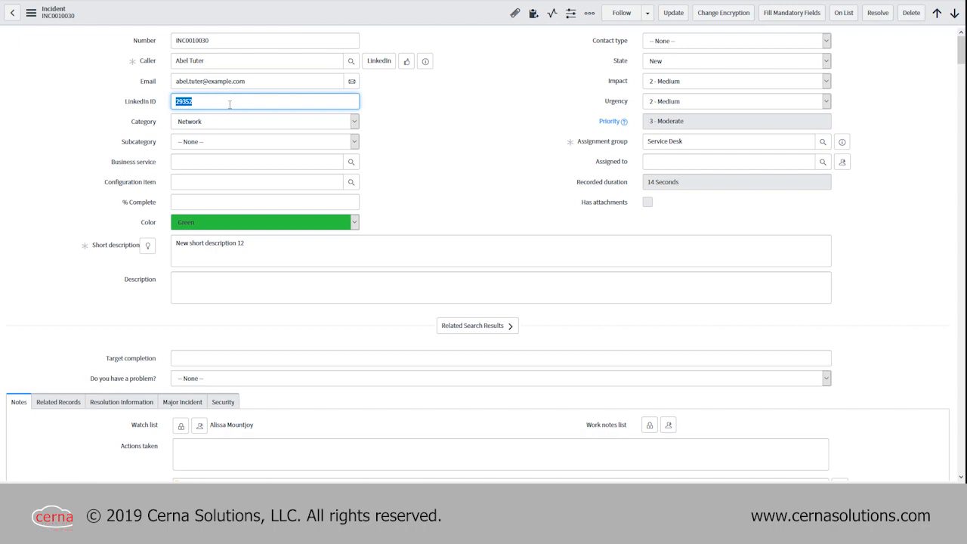
# Step: Save the incident without leaving the record and open the new caller's LinkedIn profile from it
pyautogui.rightClick(348, 12)
pyautogui.click(365, 14)
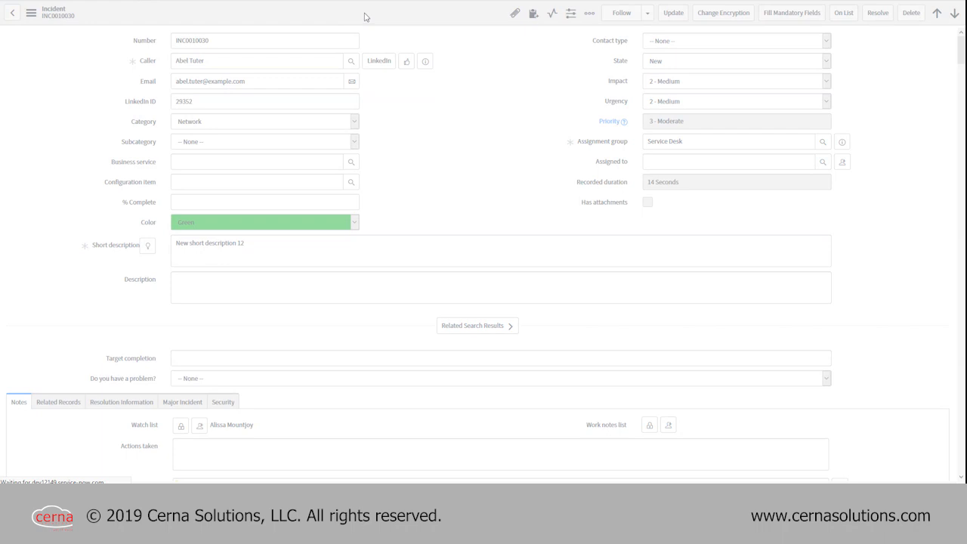
pyautogui.click(380, 65)
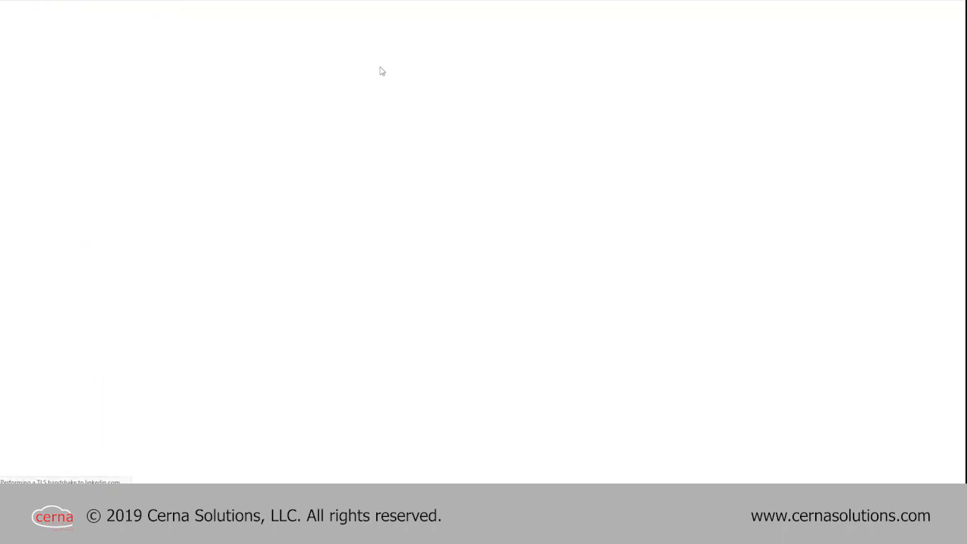